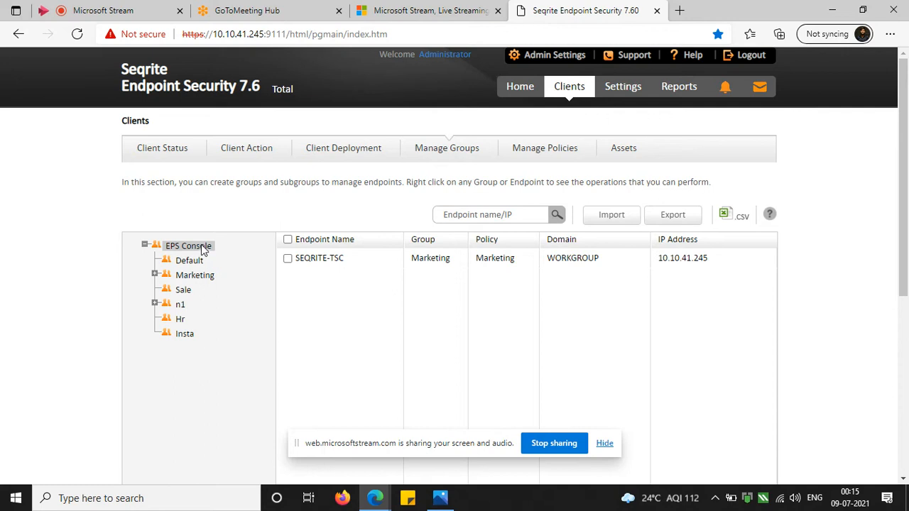
Add a group named Usb_group under EPS Console.
{"action": "right_click", "coordinate": [203, 250]}
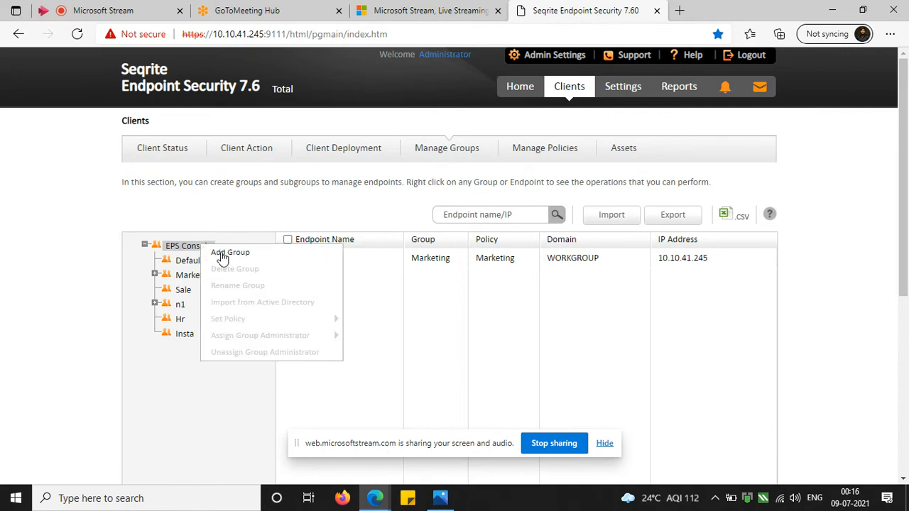
{"action": "left_click", "coordinate": [220, 254]}
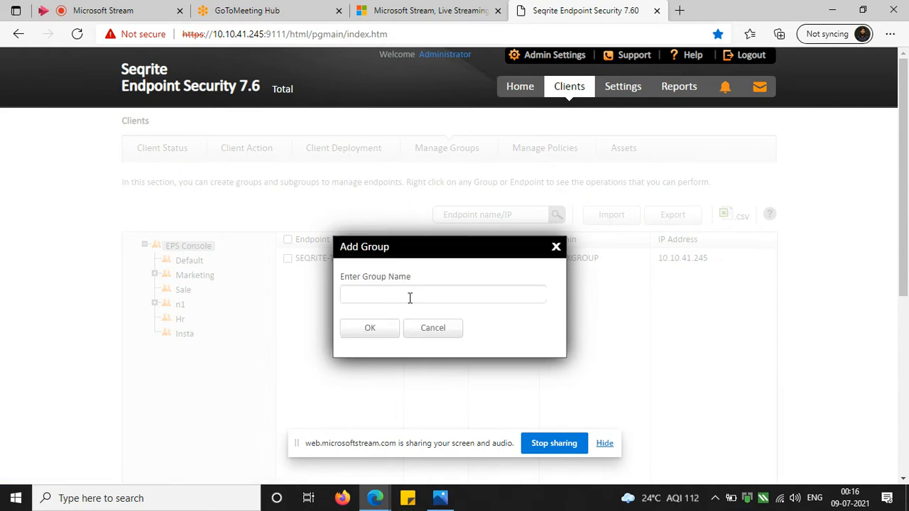
{"action": "type", "text": "Usb_group"}
{"action": "left_click", "coordinate": [355, 325]}
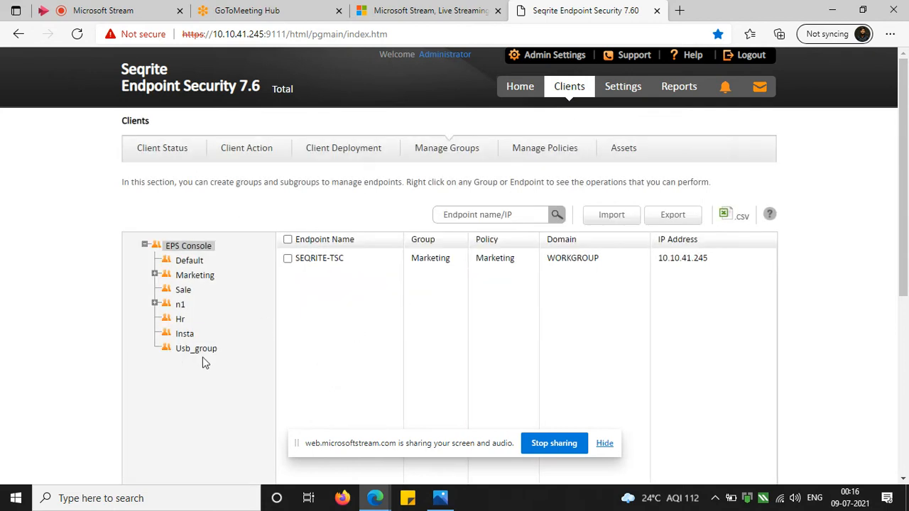
Start a new client policy named Usb with the description "Usb block".
{"action": "left_click", "coordinate": [525, 149]}
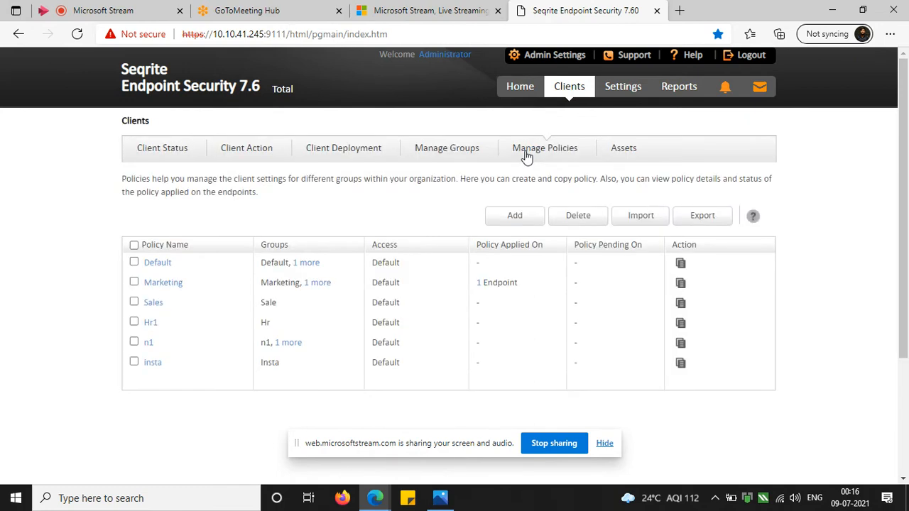
{"action": "left_click", "coordinate": [529, 216]}
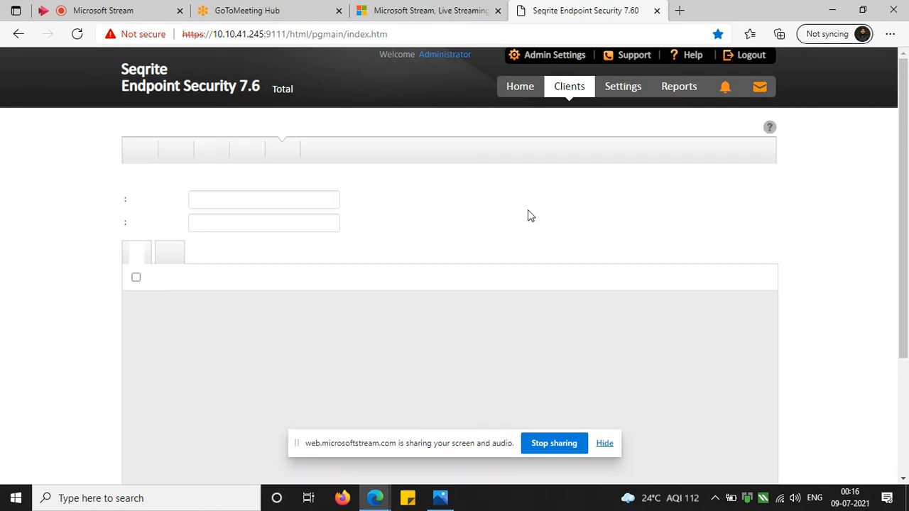
{"action": "left_click", "coordinate": [279, 201]}
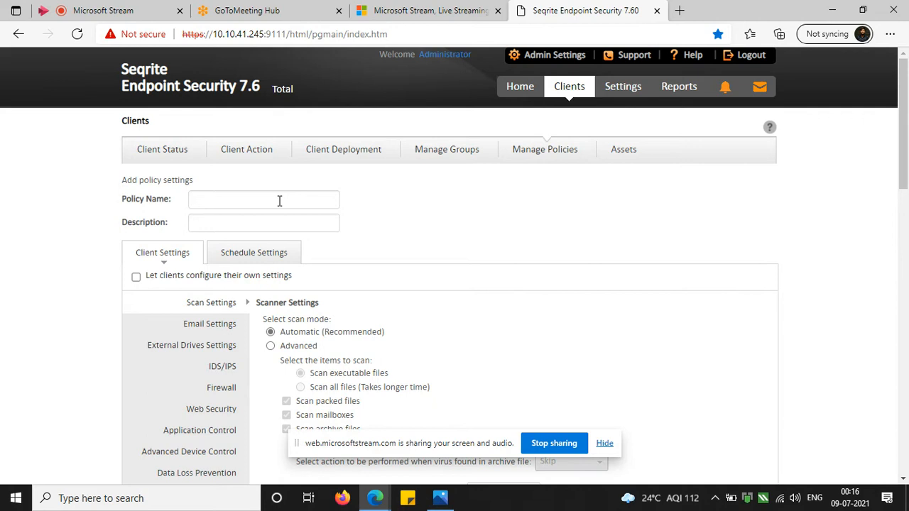
{"action": "type", "text": "Usb"}
{"action": "key", "text": "Tab"}
{"action": "type", "text": "Usb block"}
Enable Advanced Device Control in the Usb policy's client settings.
{"action": "scroll", "coordinate": [268, 234], "scroll_direction": "down", "scroll_amount": 2}
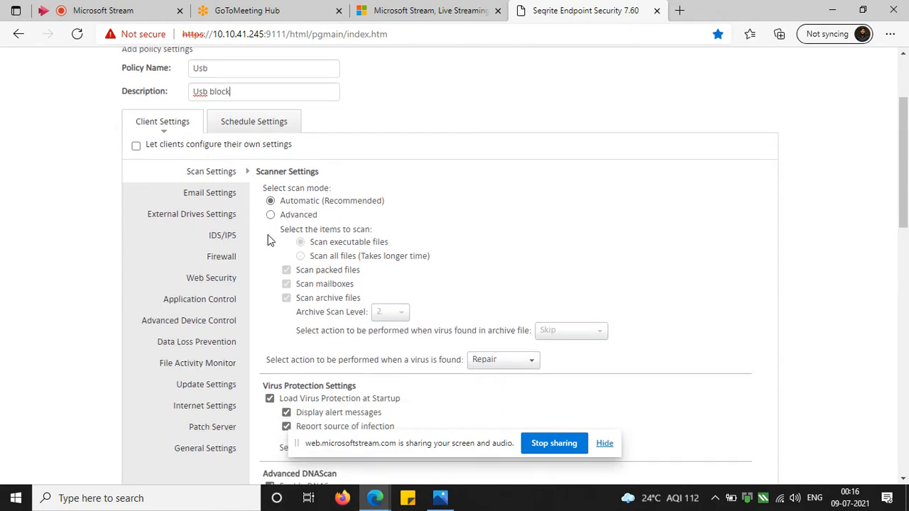
{"action": "left_click", "coordinate": [214, 326]}
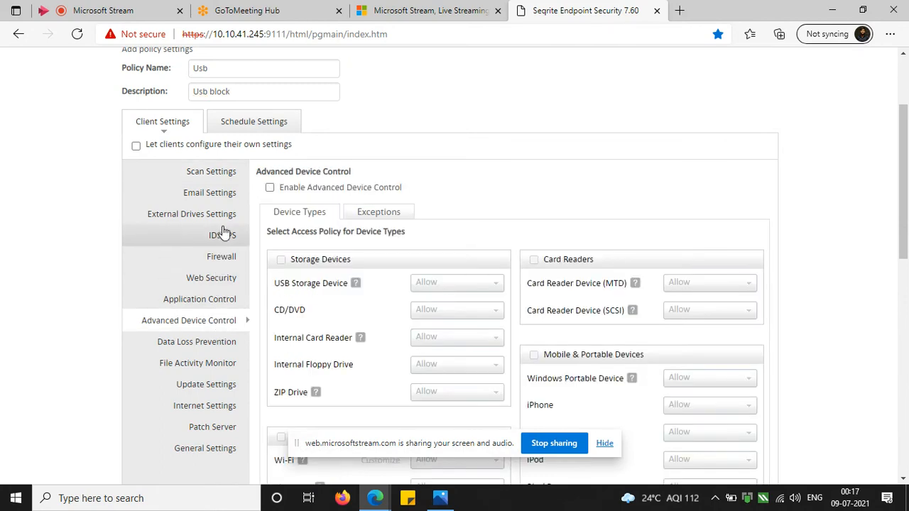
{"action": "left_click", "coordinate": [270, 188]}
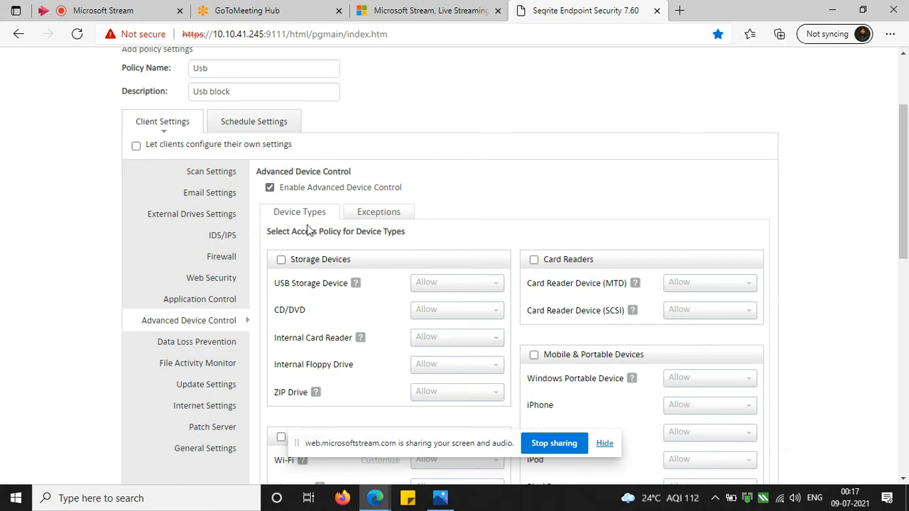
Turn on access control for Storage Devices and set USB Storage Device to Block.
{"action": "scroll", "coordinate": [306, 225], "scroll_direction": "down", "scroll_amount": 1}
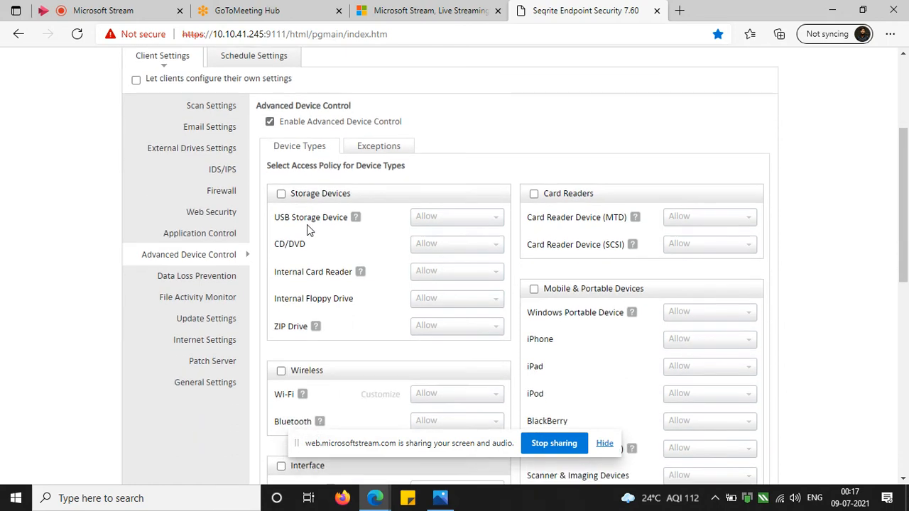
{"action": "left_click", "coordinate": [281, 194]}
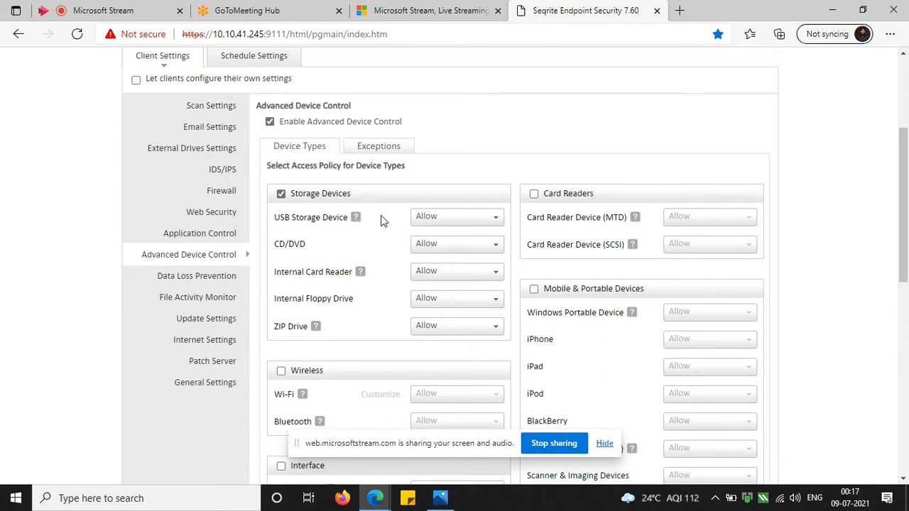
{"action": "left_click", "coordinate": [444, 217]}
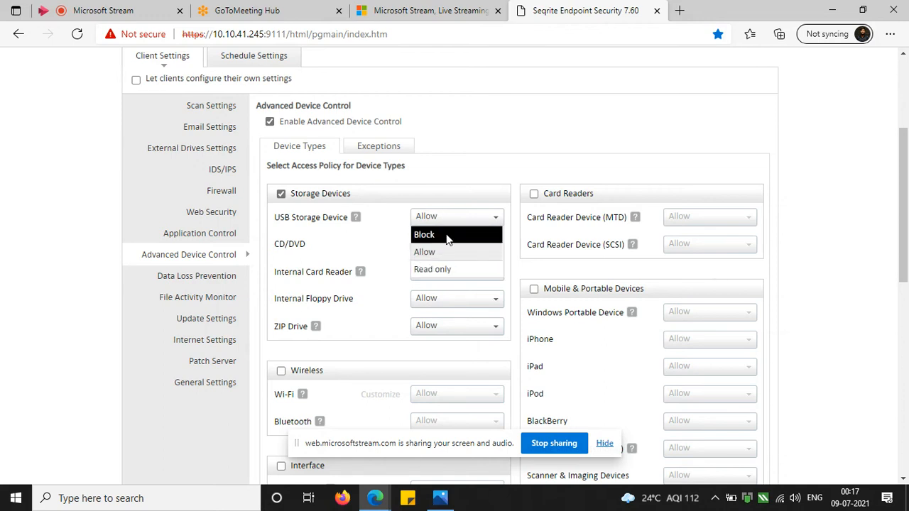
{"action": "left_click", "coordinate": [447, 235]}
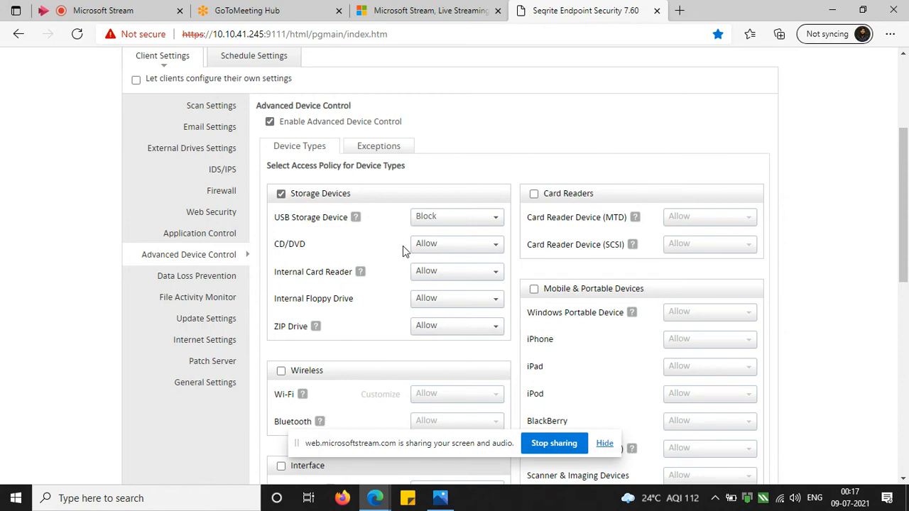
{"action": "left_click", "coordinate": [424, 245]}
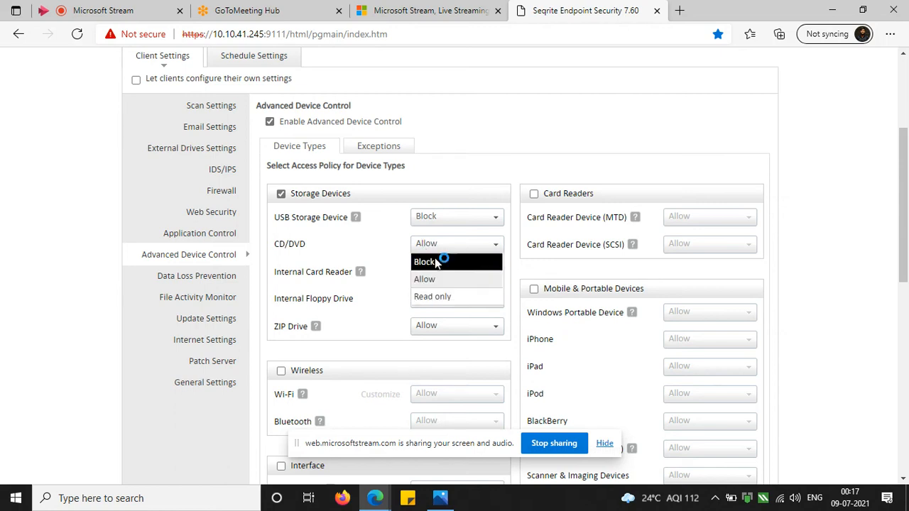
{"action": "left_click", "coordinate": [392, 259]}
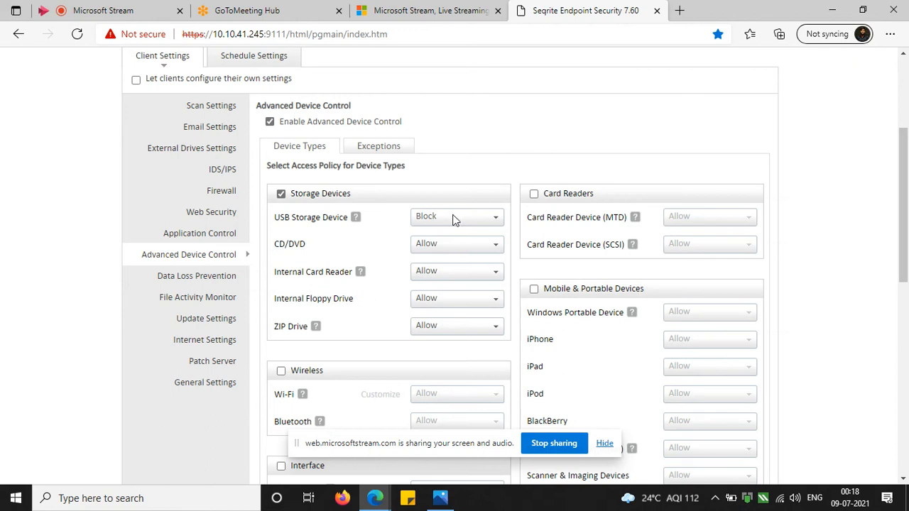
Submit the Usb policy for saving and agree to provide a client settings password.
{"action": "scroll", "coordinate": [253, 255], "scroll_direction": "down", "scroll_amount": 5}
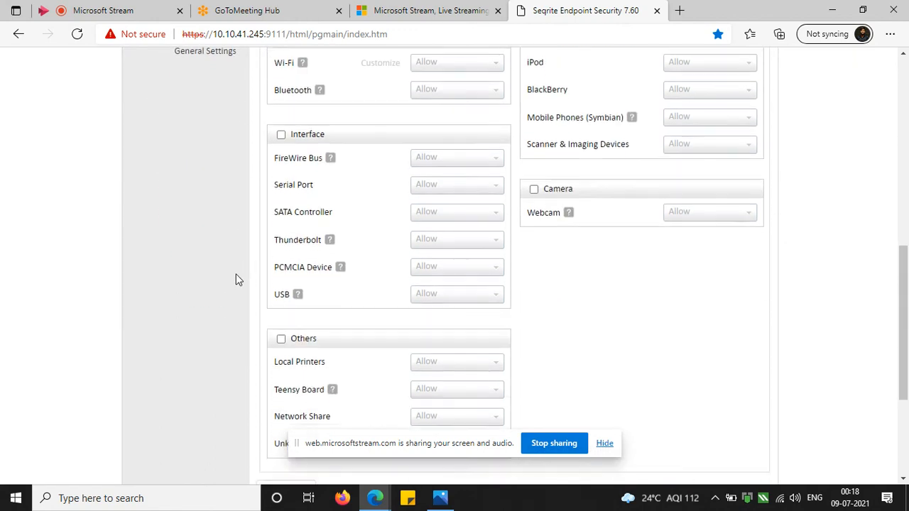
{"action": "scroll", "coordinate": [239, 279], "scroll_direction": "down", "scroll_amount": 3}
{"action": "left_click", "coordinate": [171, 362]}
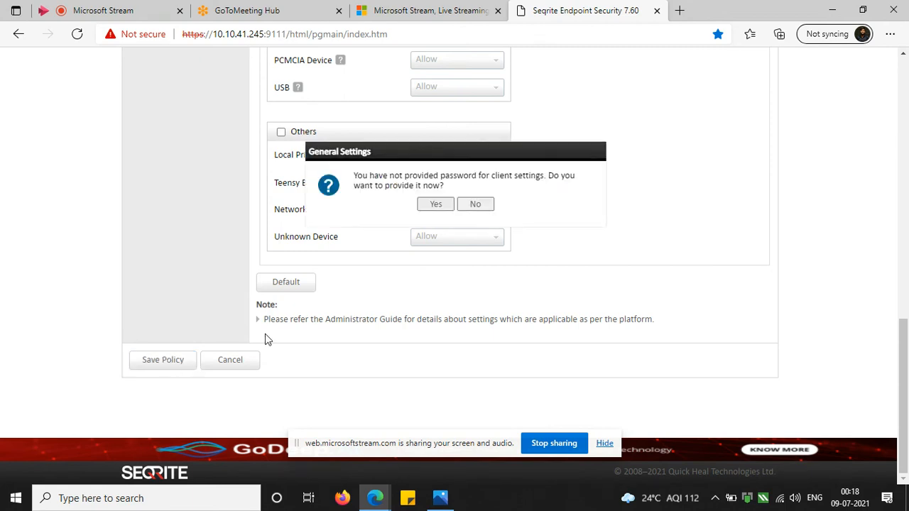
{"action": "left_click", "coordinate": [435, 205]}
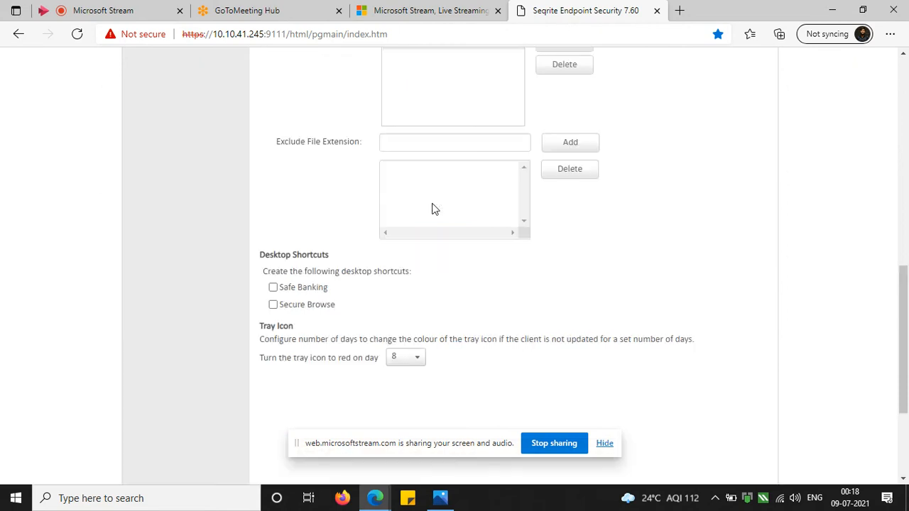
Enter and confirm the password that authorizes access to the client settings.
{"action": "scroll", "coordinate": [432, 213], "scroll_direction": "up", "scroll_amount": 3}
{"action": "left_click", "coordinate": [420, 339]}
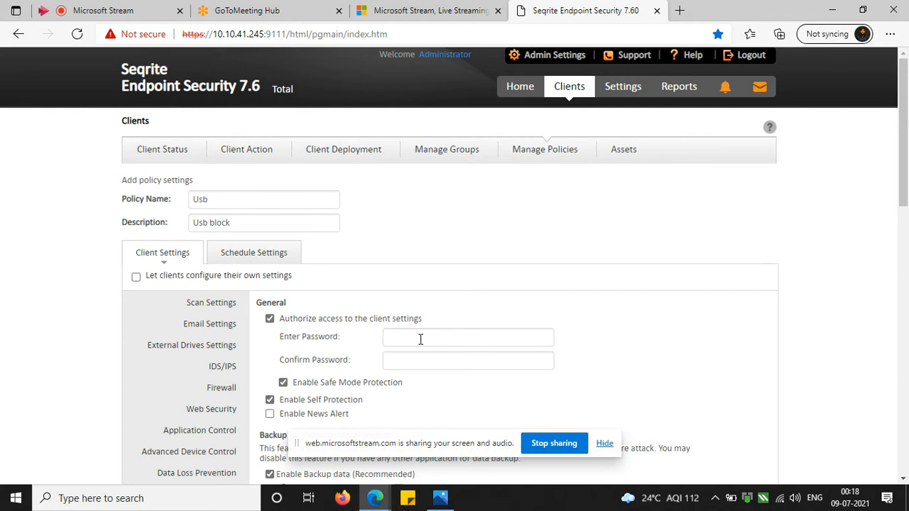
{"action": "type", "text": "•••••••••"}
{"action": "key", "text": "Tab"}
{"action": "type", "text": "•••••••••"}
Save the Usb policy and return to the list of policies.
{"action": "scroll", "coordinate": [176, 418], "scroll_direction": "down", "scroll_amount": 10}
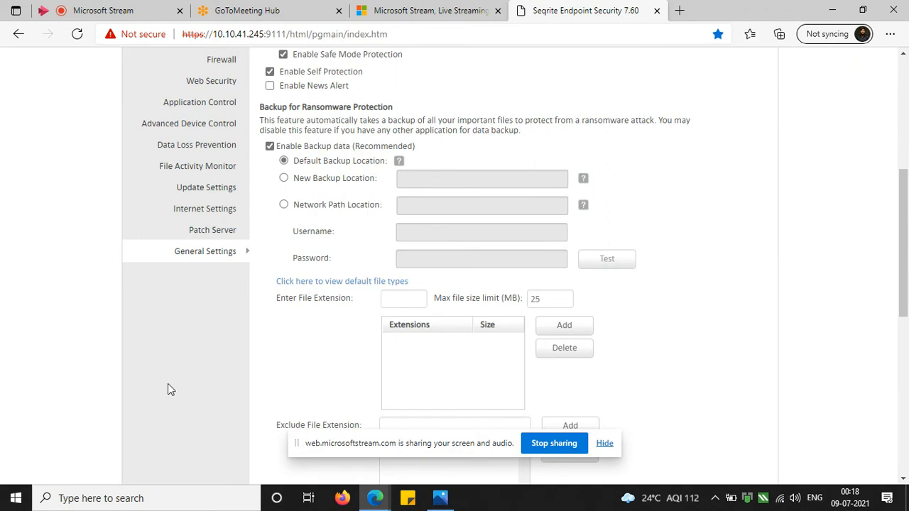
{"action": "scroll", "coordinate": [174, 424], "scroll_direction": "down", "scroll_amount": 2}
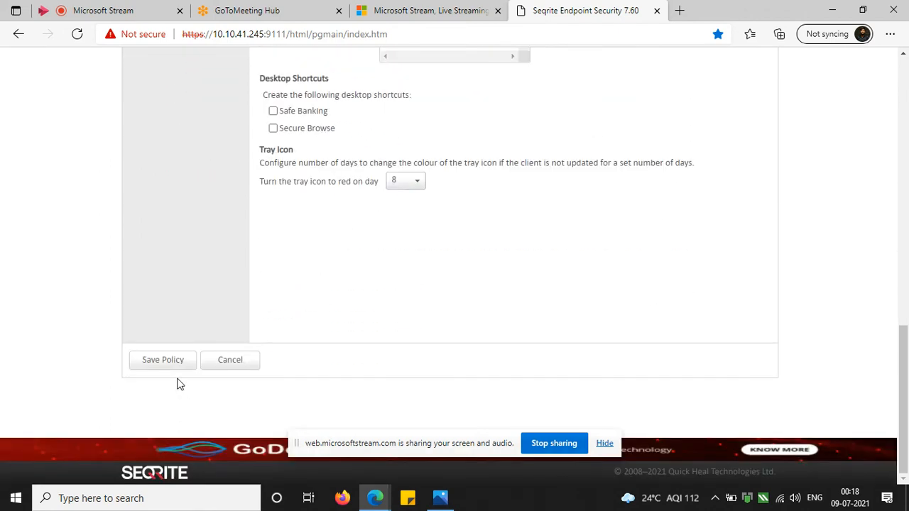
{"action": "left_click", "coordinate": [175, 363]}
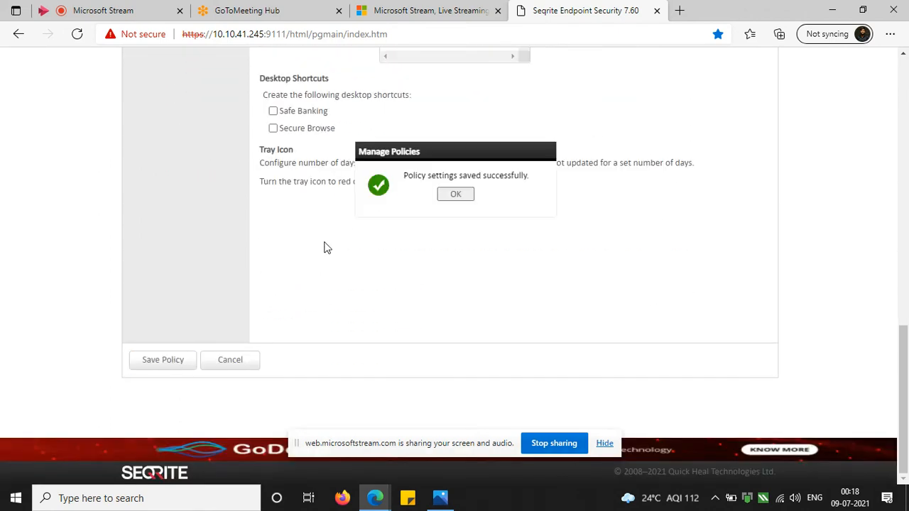
{"action": "left_click", "coordinate": [456, 196]}
{"action": "scroll", "coordinate": [458, 204], "scroll_direction": "up", "scroll_amount": 10}
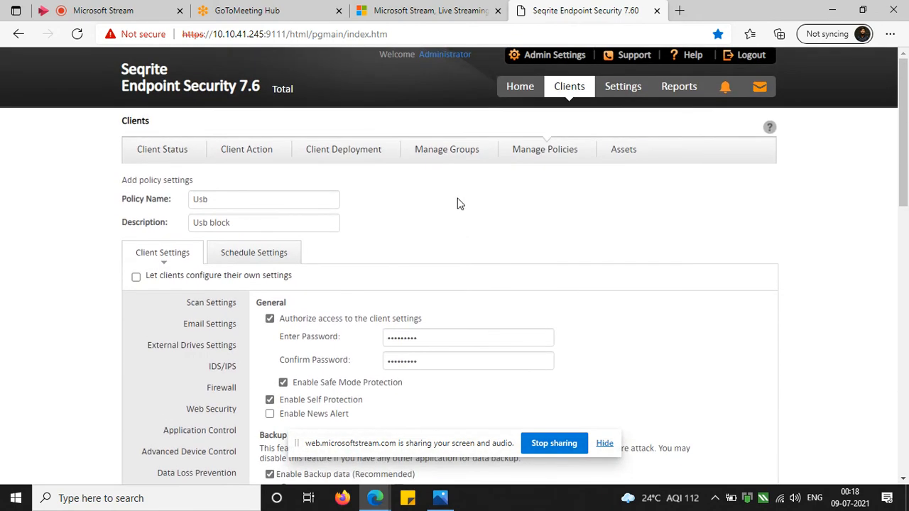
{"action": "left_click", "coordinate": [538, 158]}
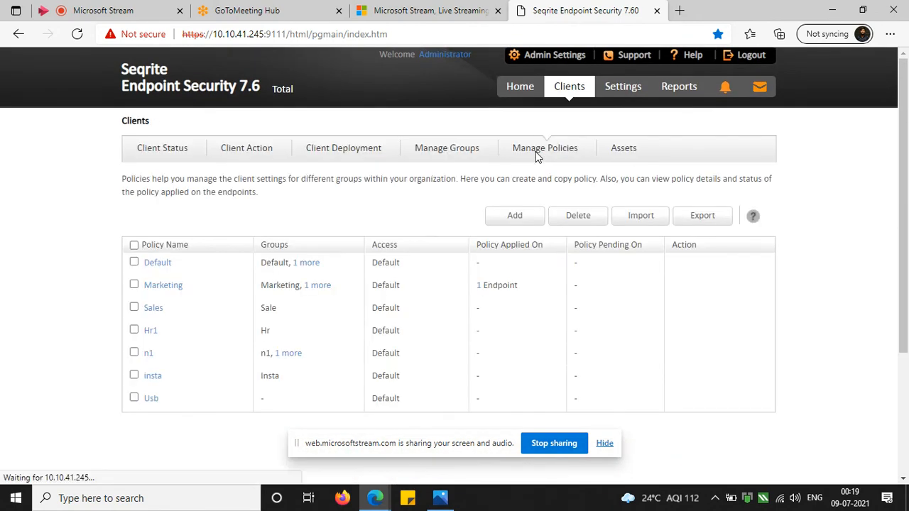
{"action": "left_click", "coordinate": [151, 399]}
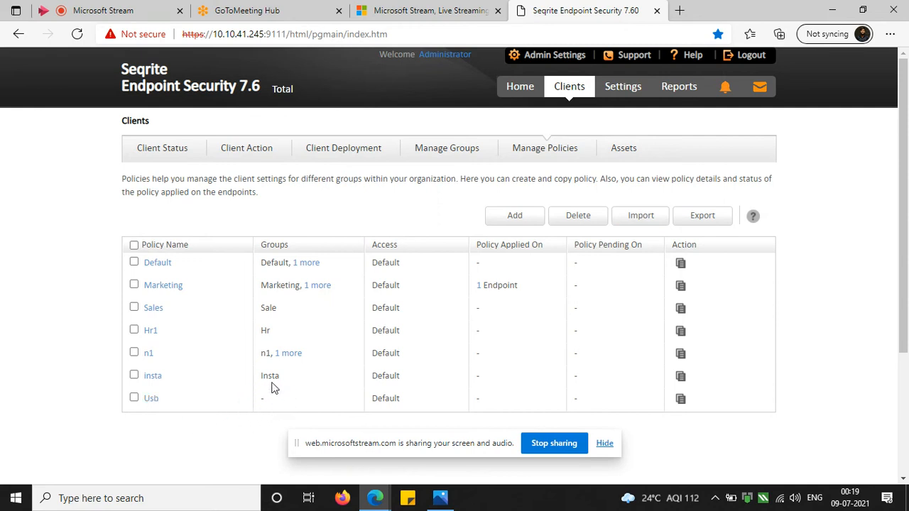
Assign the Usb policy to Usb_group and all its subgroups.
{"action": "left_click", "coordinate": [443, 150]}
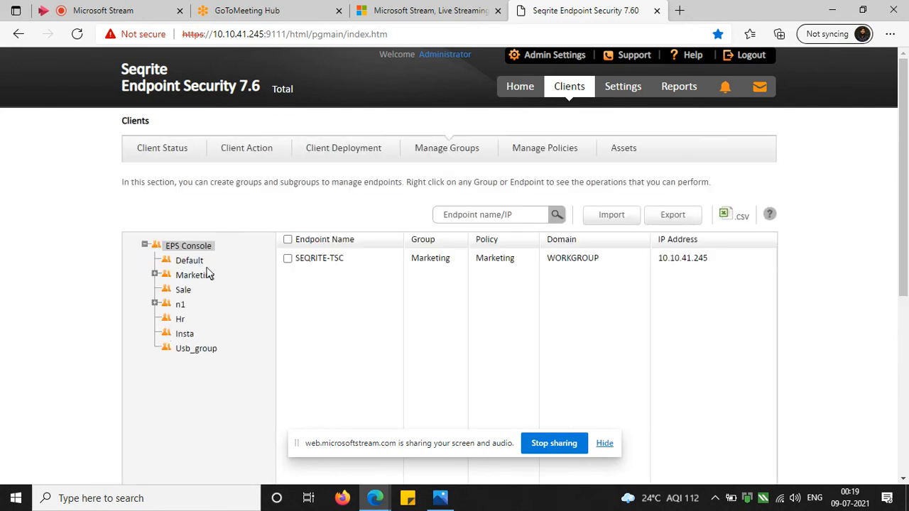
{"action": "right_click", "coordinate": [206, 355]}
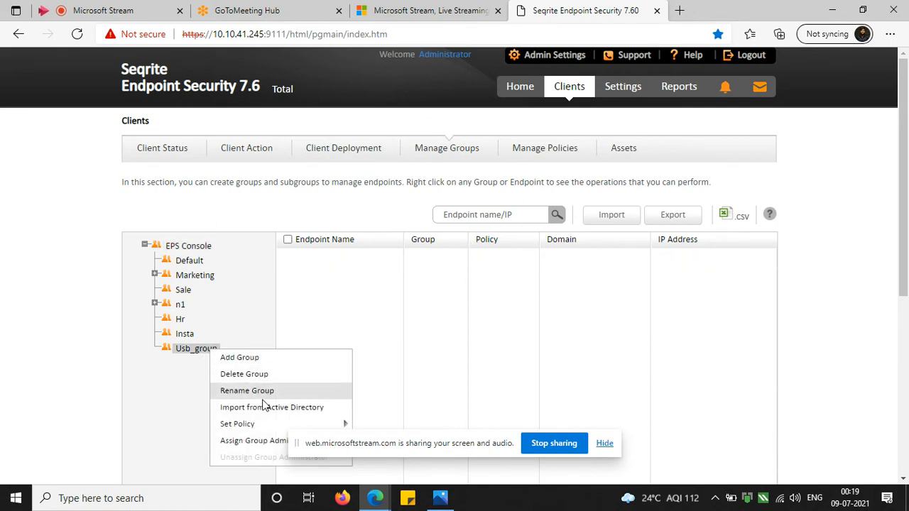
{"action": "mouse_move", "coordinate": [263, 424]}
{"action": "scroll", "coordinate": [276, 416], "scroll_direction": "down", "scroll_amount": 1}
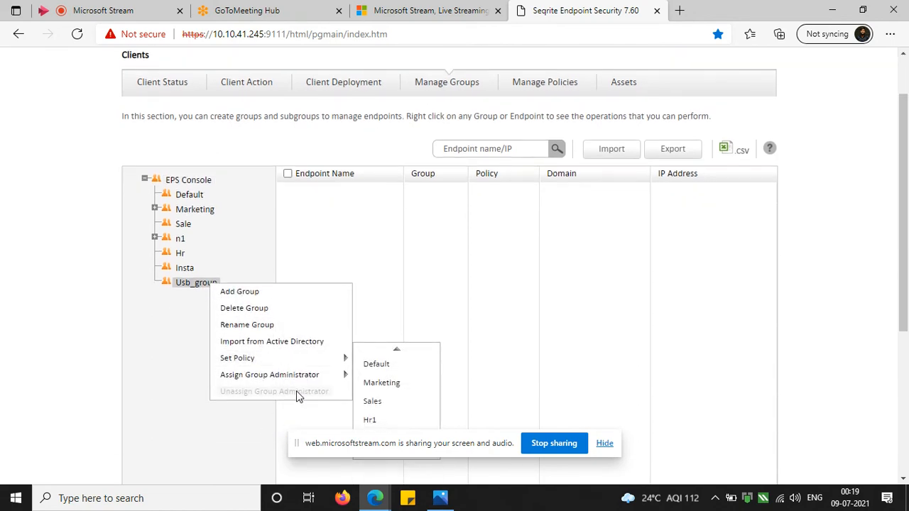
{"action": "scroll", "coordinate": [387, 380], "scroll_direction": "down", "scroll_amount": 1}
{"action": "scroll", "coordinate": [391, 387], "scroll_direction": "down", "scroll_amount": 3}
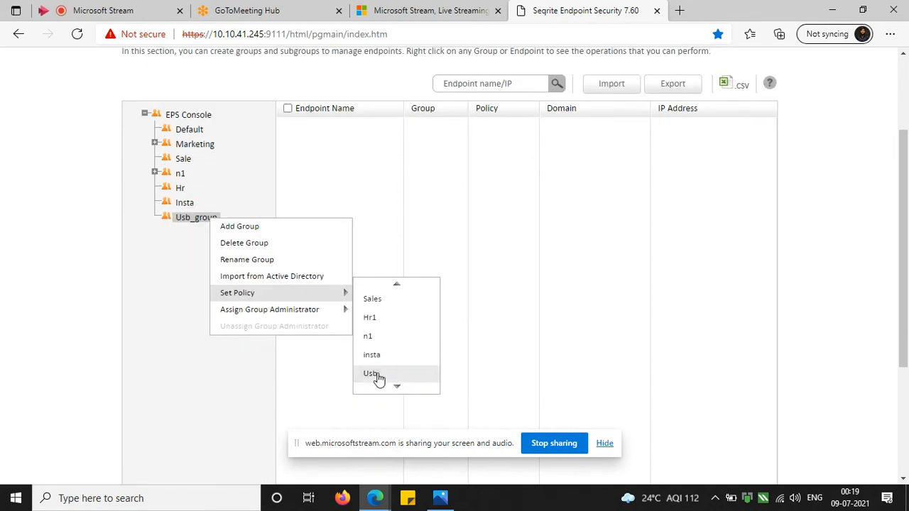
{"action": "left_click", "coordinate": [384, 377]}
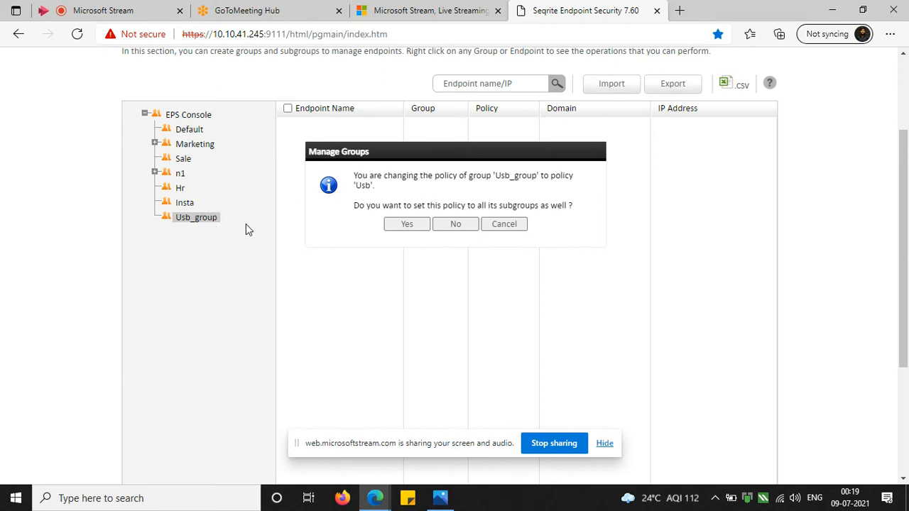
{"action": "left_click", "coordinate": [410, 224]}
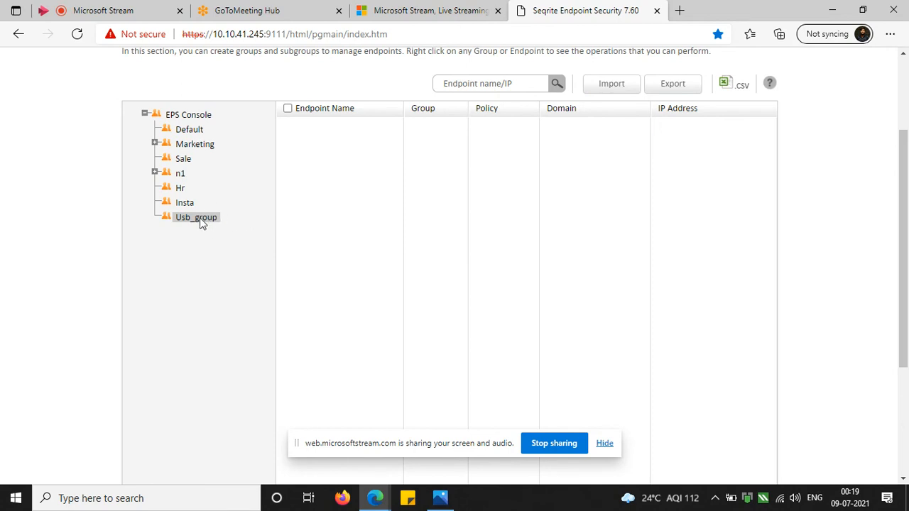
Check the Usb policy's group assignment in the policy list and select Usb_group in group management.
{"action": "scroll", "coordinate": [229, 223], "scroll_direction": "up", "scroll_amount": 2}
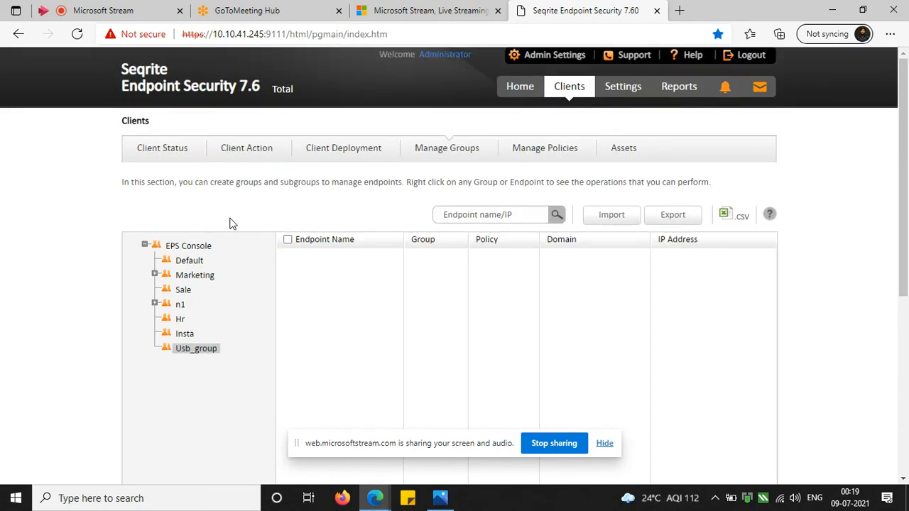
{"action": "left_click", "coordinate": [558, 155]}
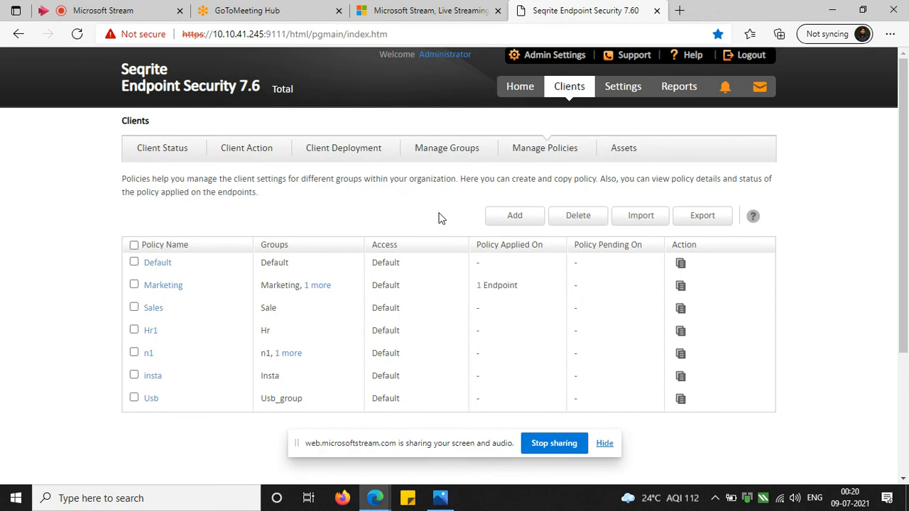
{"action": "left_click", "coordinate": [446, 147]}
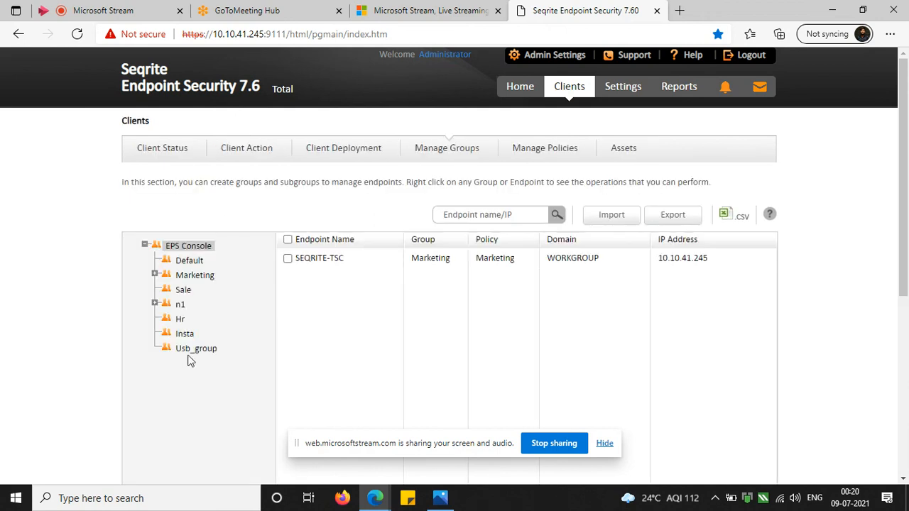
{"action": "left_click", "coordinate": [190, 355]}
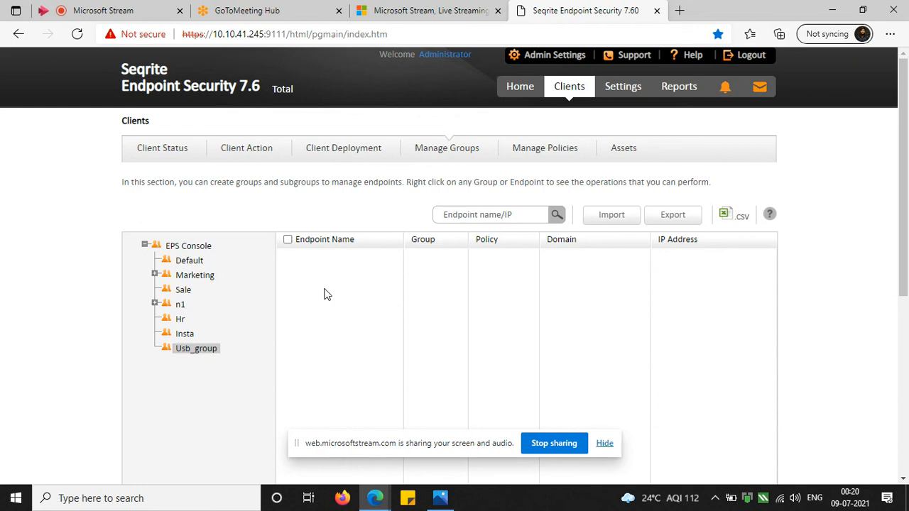
Move the SEQRITE-TSC endpoint from the EPS Console endpoint list to the Usb_group group.
{"action": "left_click", "coordinate": [197, 249]}
{"action": "left_click", "coordinate": [197, 262]}
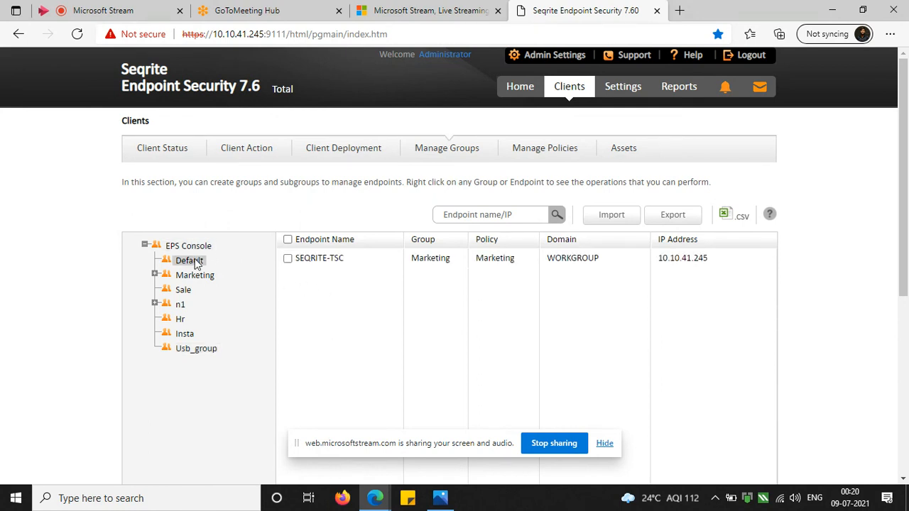
{"action": "left_click", "coordinate": [199, 248]}
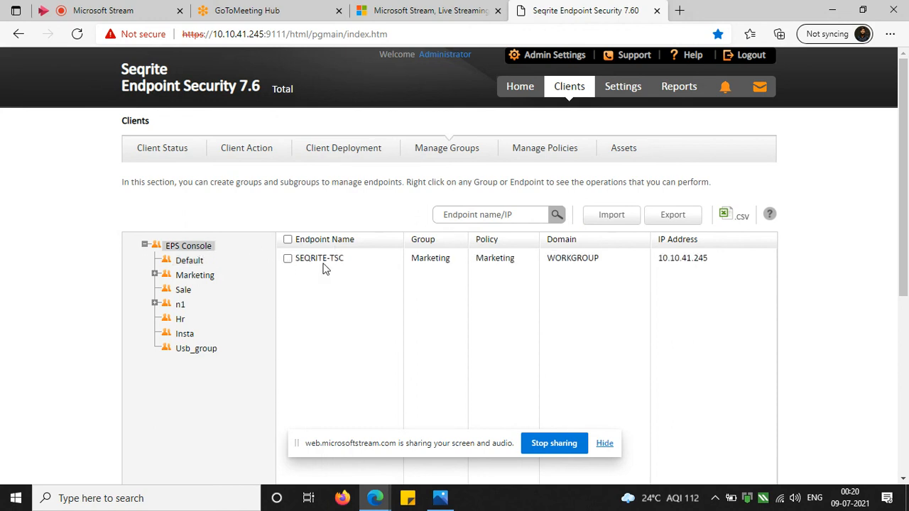
{"action": "left_click", "coordinate": [288, 259]}
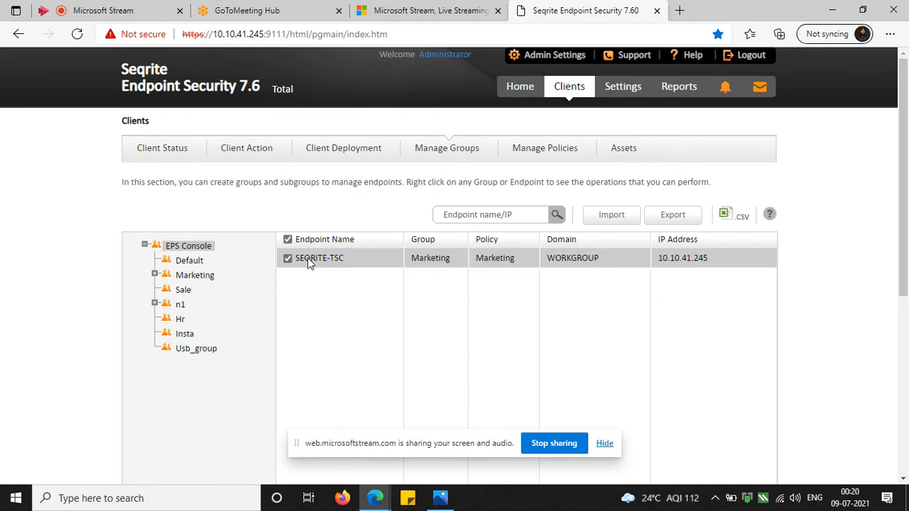
{"action": "right_click", "coordinate": [307, 259]}
{"action": "mouse_move", "coordinate": [337, 270]}
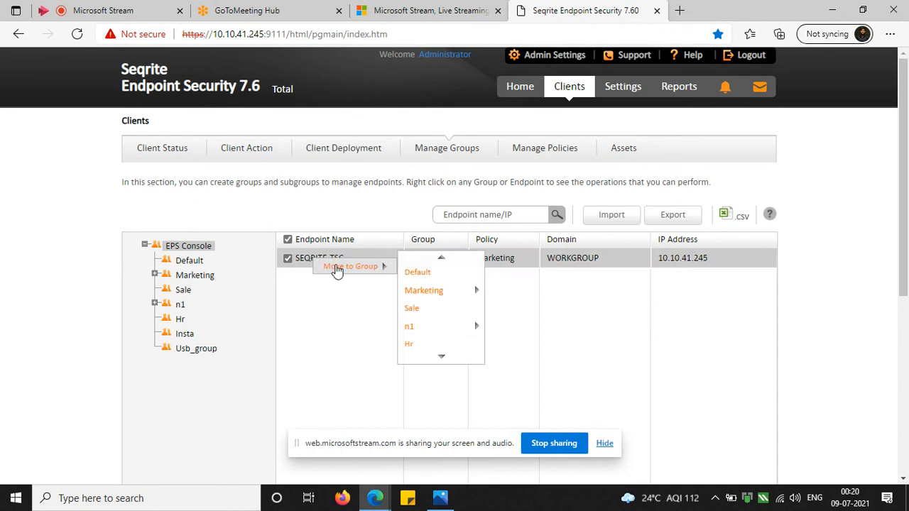
{"action": "left_click", "coordinate": [443, 357]}
{"action": "left_click", "coordinate": [443, 356]}
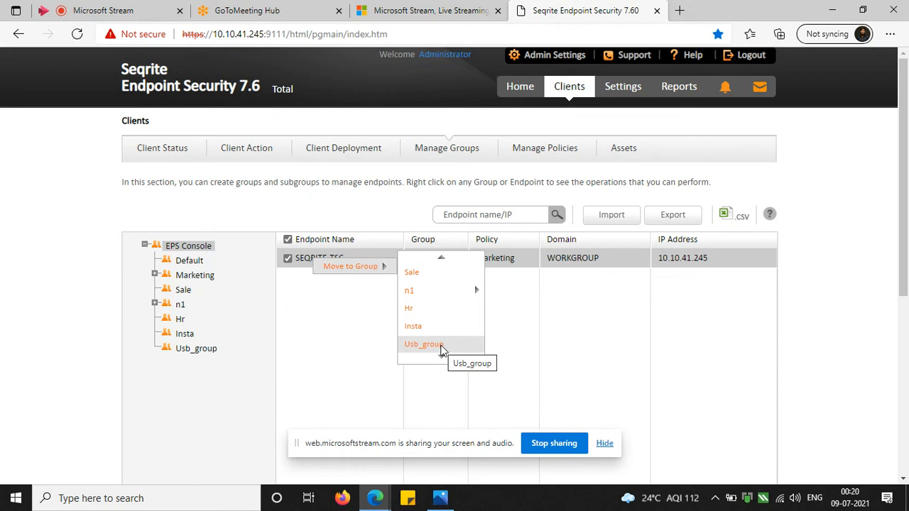
{"action": "left_click", "coordinate": [434, 347]}
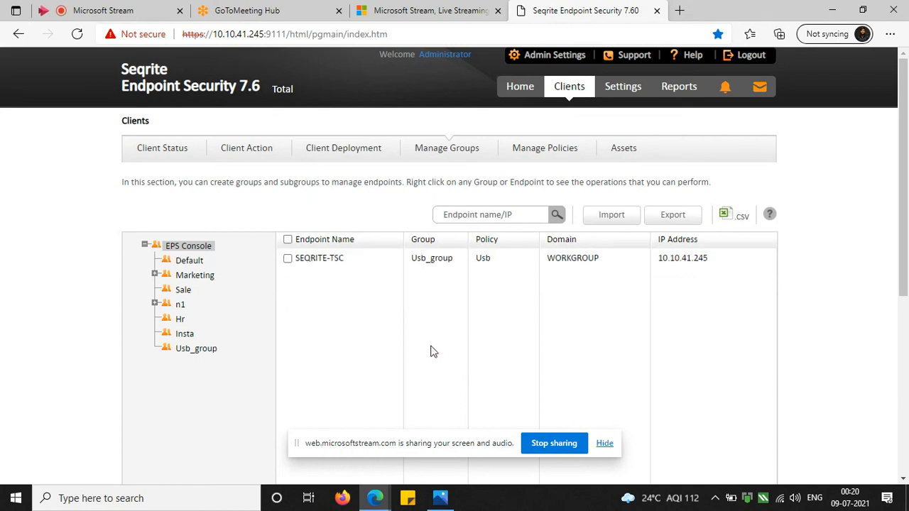
Check the endpoints in Usb_group and the Usb policy's application status in the policy list.
{"action": "left_click", "coordinate": [204, 350]}
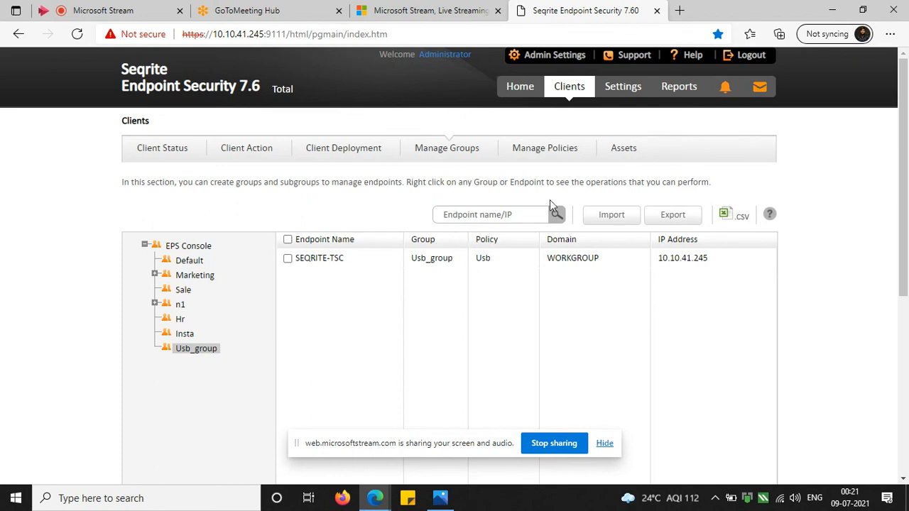
{"action": "left_click", "coordinate": [549, 154]}
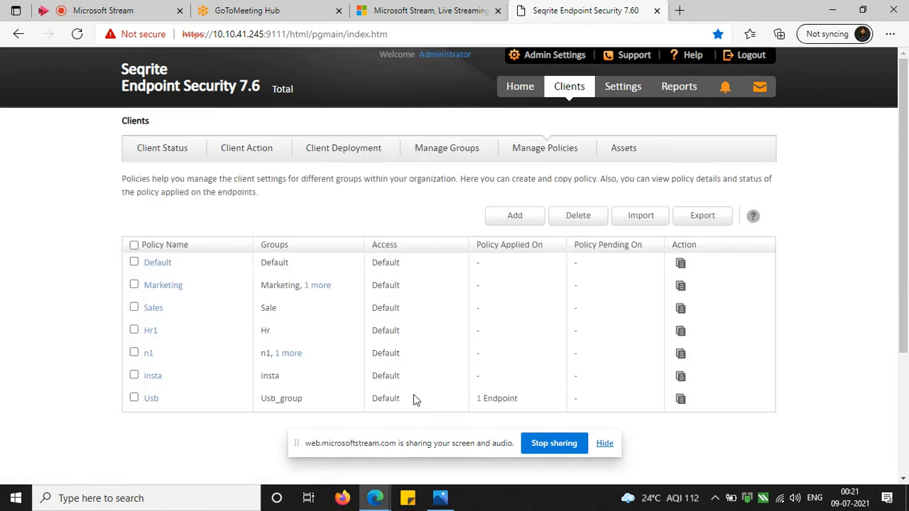